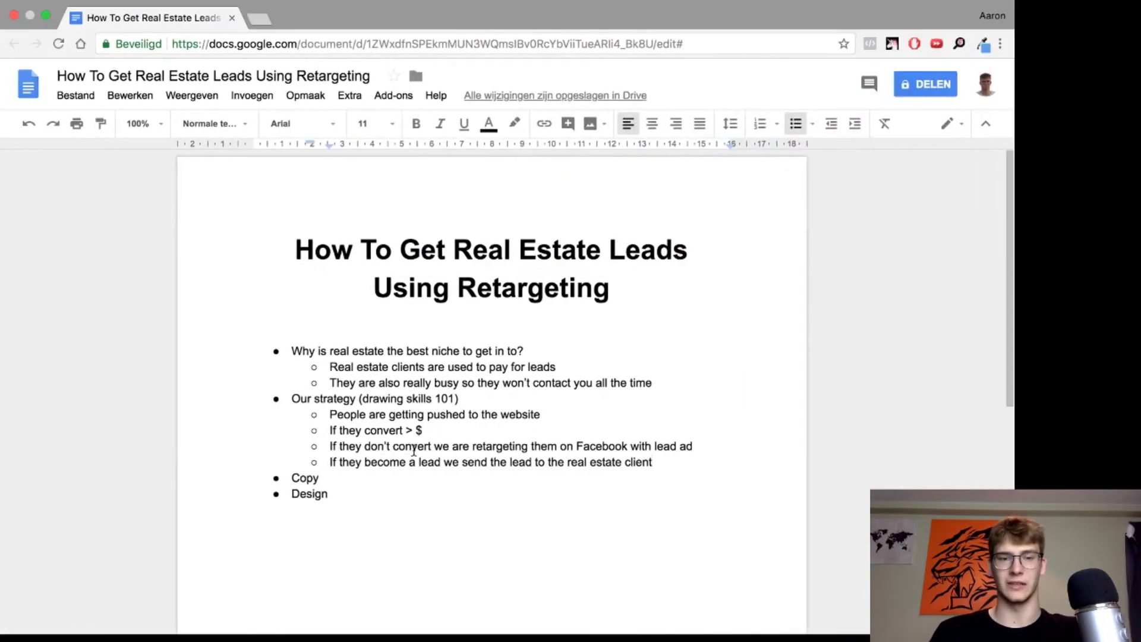
Add the sub-bullet "You have to get attention from the potential client" under the Copy bullet.
{"action": "left_click", "coordinate": [344, 479]}
{"action": "key", "text": "Return"}
{"action": "key", "text": "Tab"}
{"action": "type", "text": "You ha"}
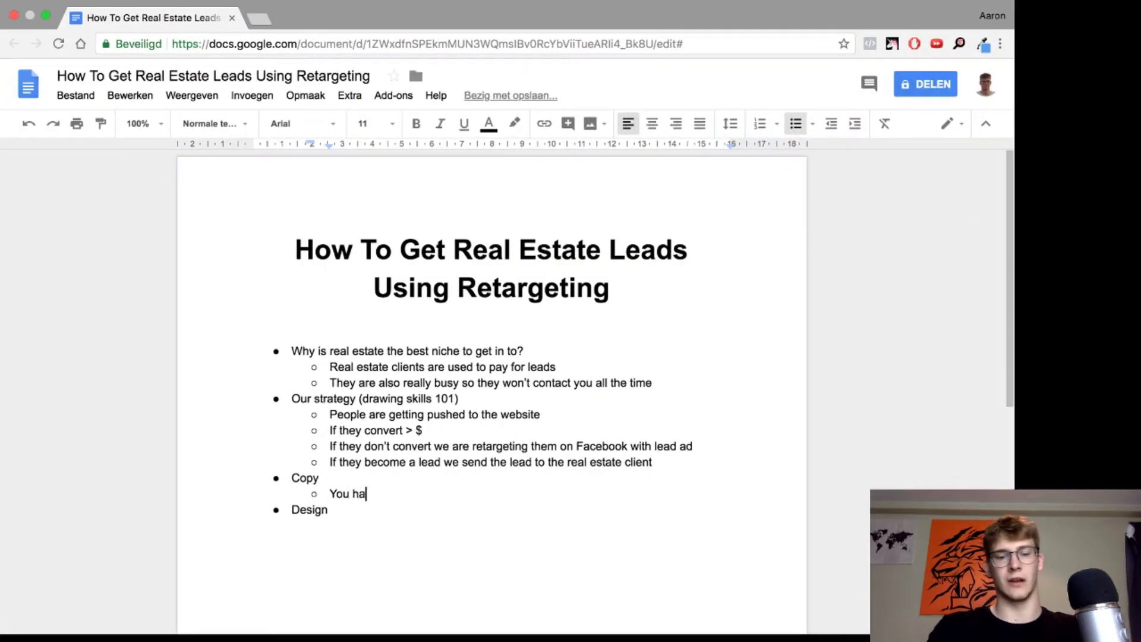
{"action": "type", "text": "ve to get attenti"}
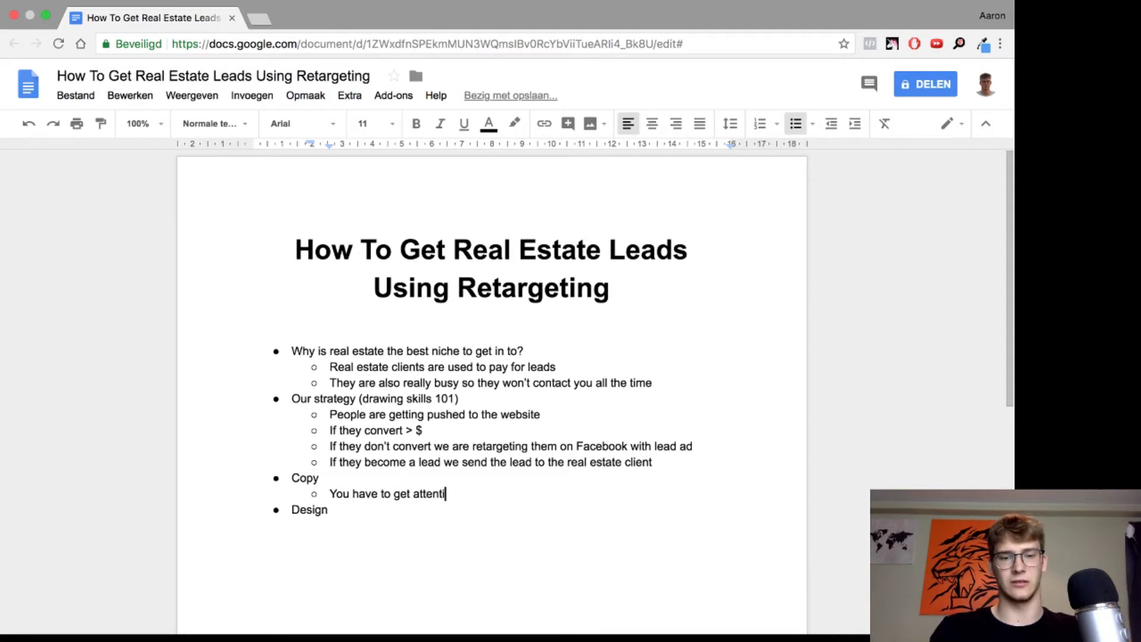
{"action": "type", "text": "on from th"}
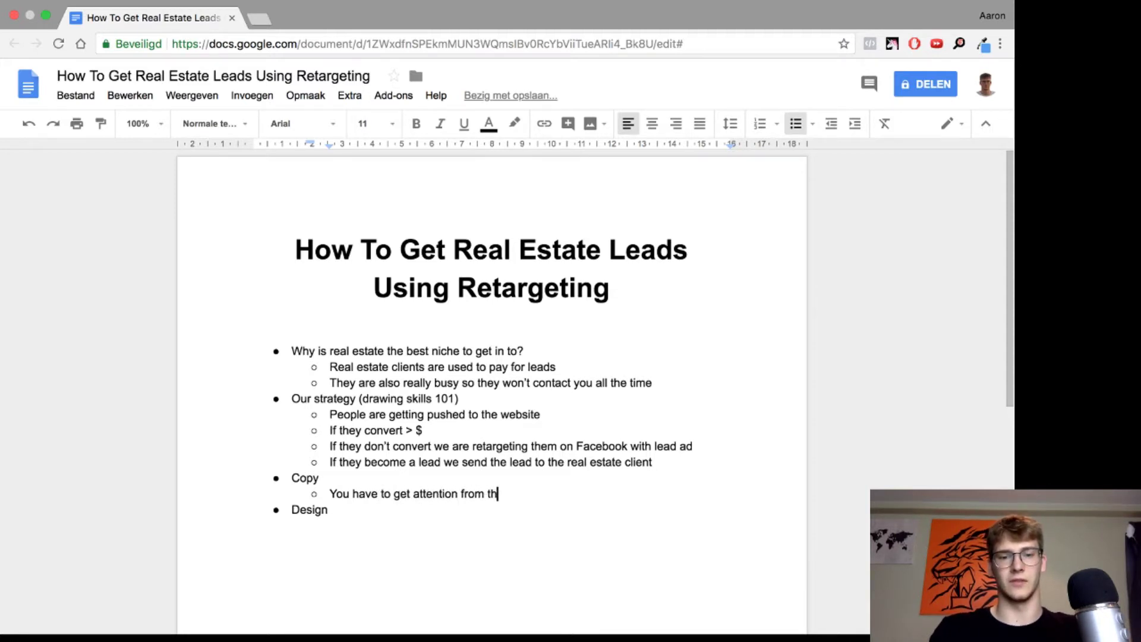
{"action": "type", "text": "e potential client"}
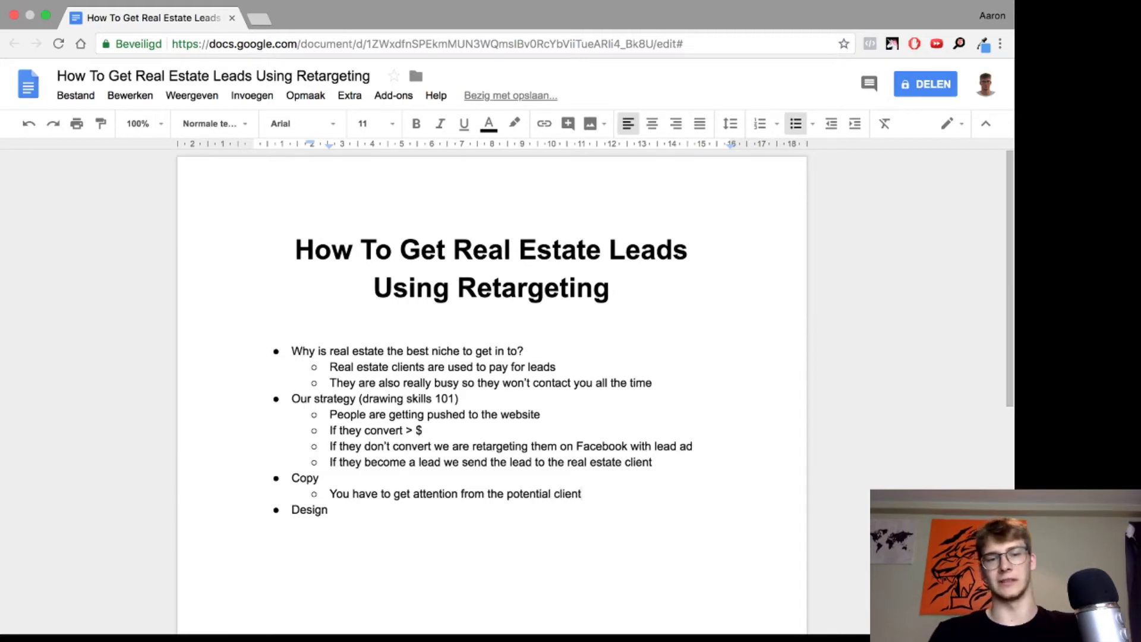
Below that sub-bullet, leave a blank line and add the unbulleted line "Are you seeking or searching a home?".
{"action": "key", "text": "shift+Return"}
{"action": "key", "text": "shift+Return"}
{"action": "type", "text": "Are you"}
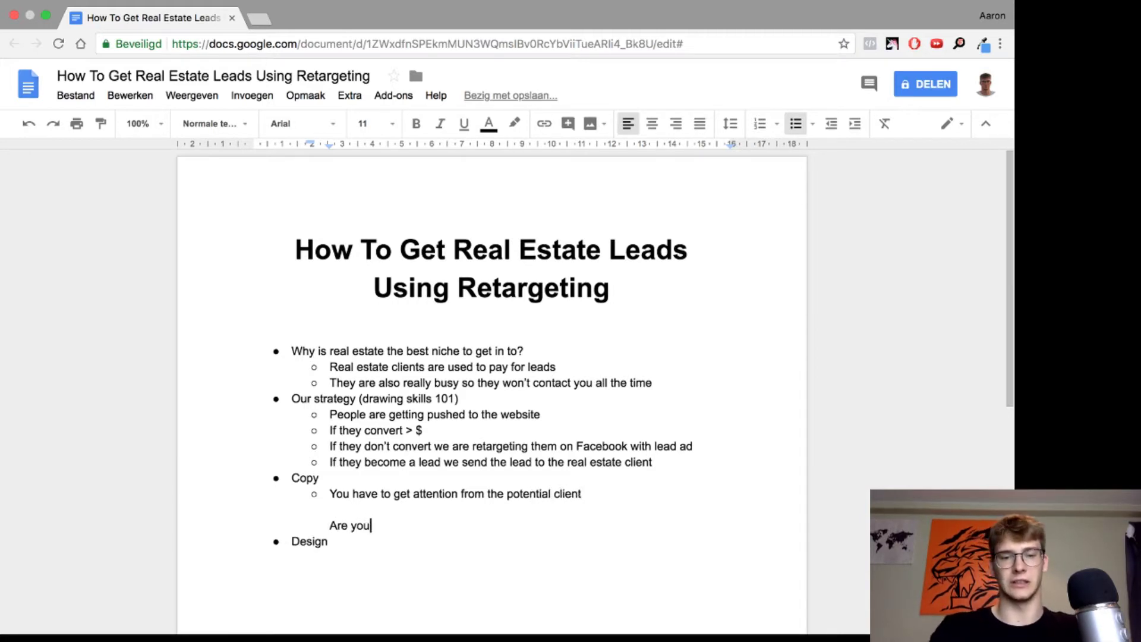
{"action": "type", "text": " seeking or searchn"}
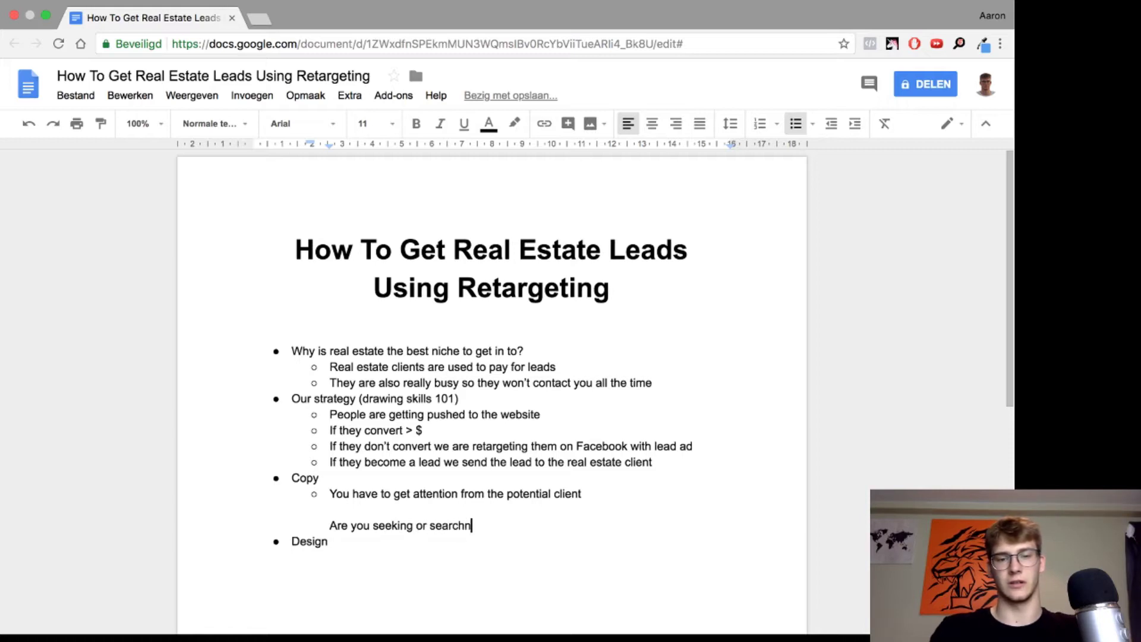
{"action": "key", "text": "BackSpace"}
{"action": "type", "text": "ing a home?"}
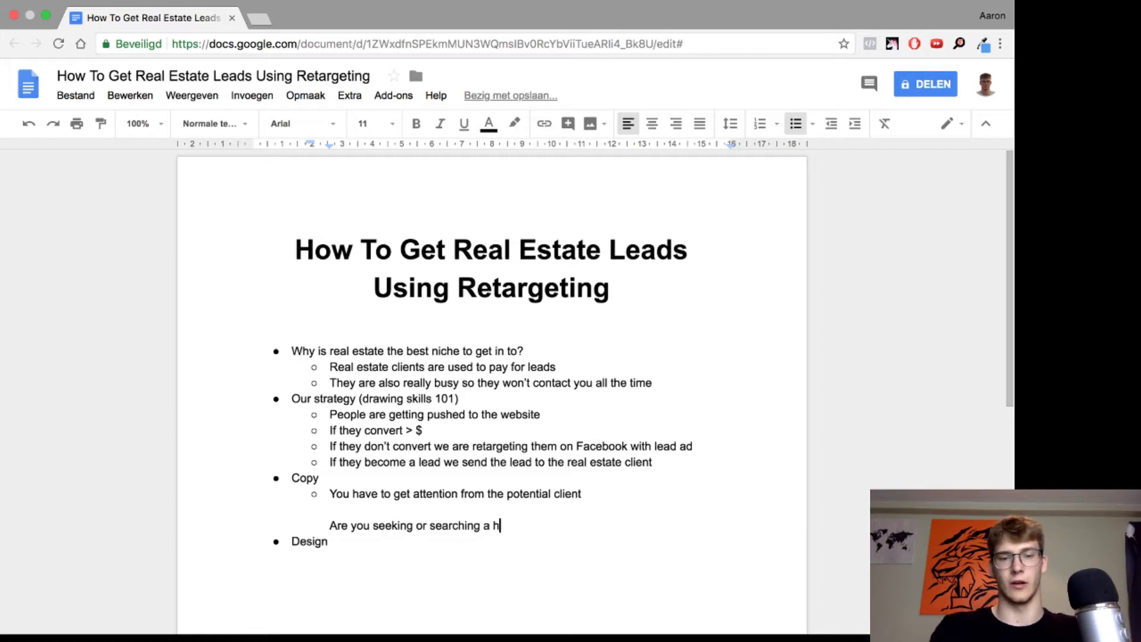
Add "WAIT you visited the website but you didn't leave your information" on its own line, with a "-" separator line before and after it.
{"action": "key", "text": "Return"}
{"action": "type", "text": "-"}
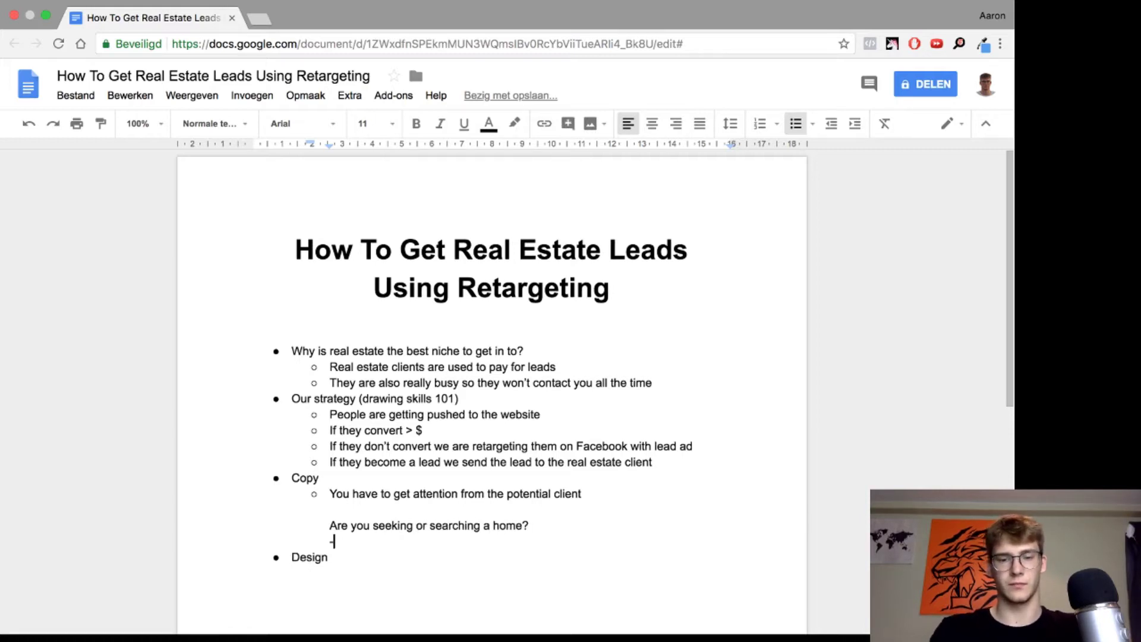
{"action": "key", "text": "Return"}
{"action": "type", "text": "WAIT you"}
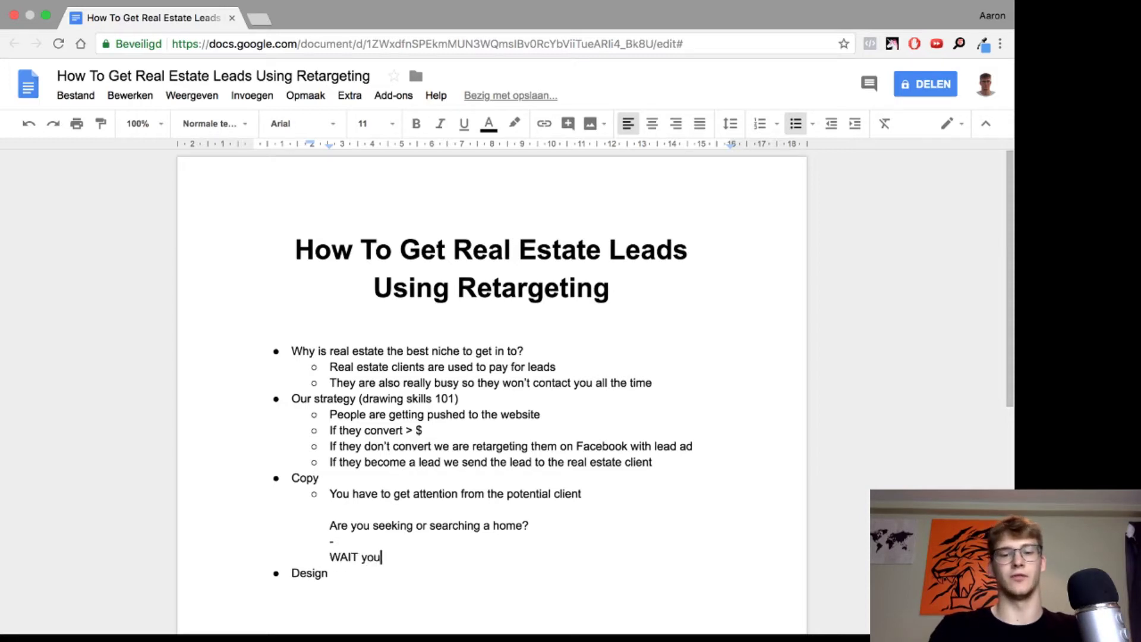
{"action": "type", "text": " visited the web"}
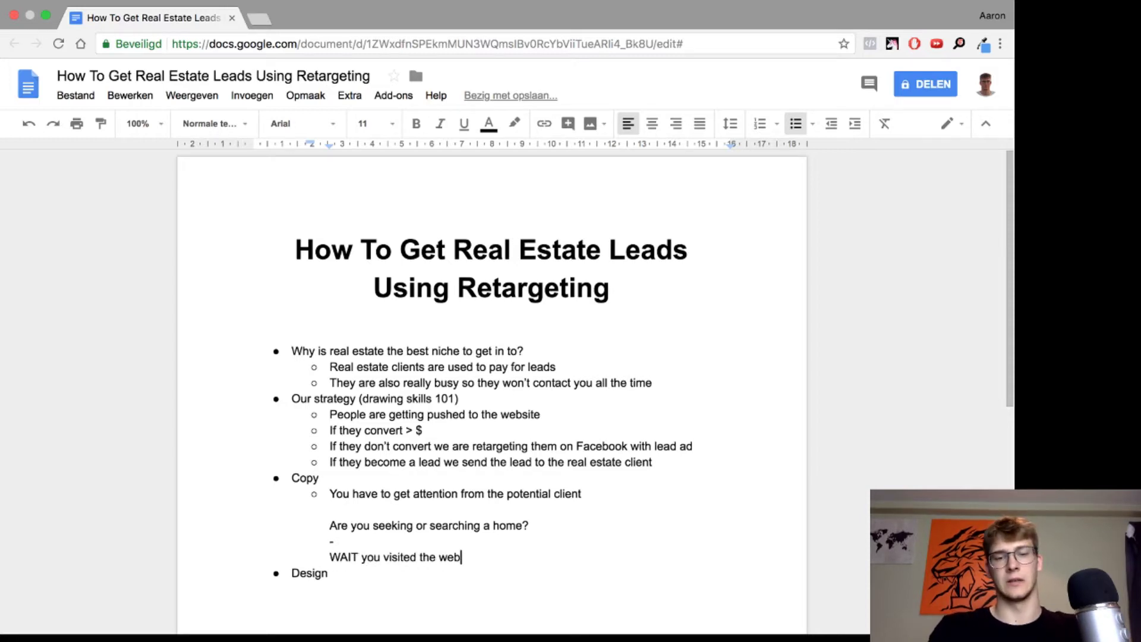
{"action": "type", "text": "site but you didn"}
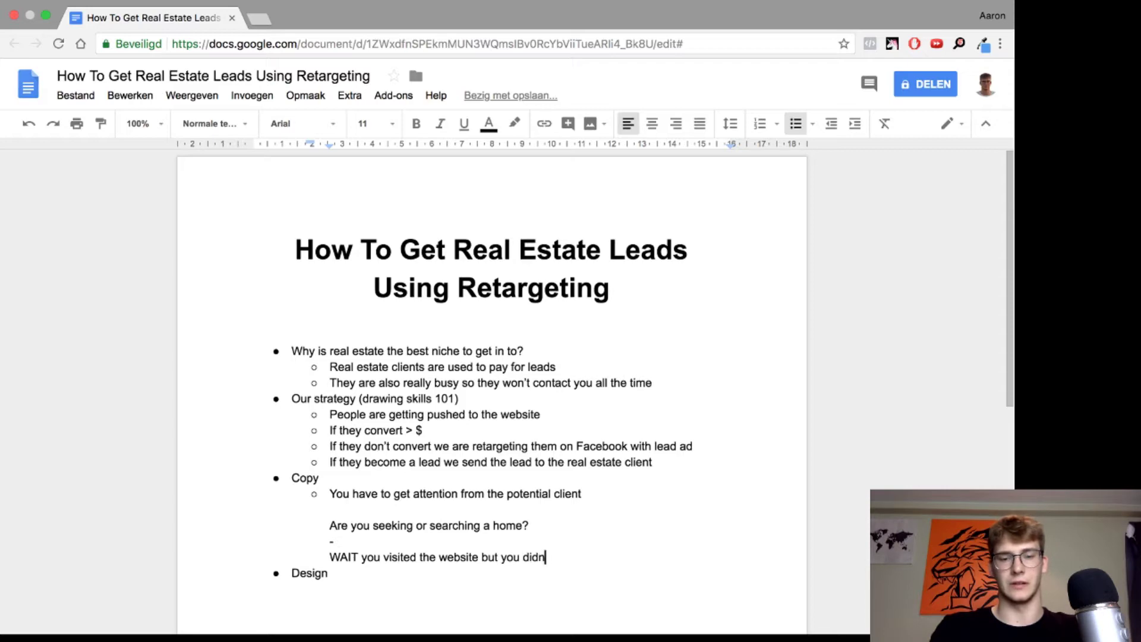
{"action": "type", "text": "'t leave your information"}
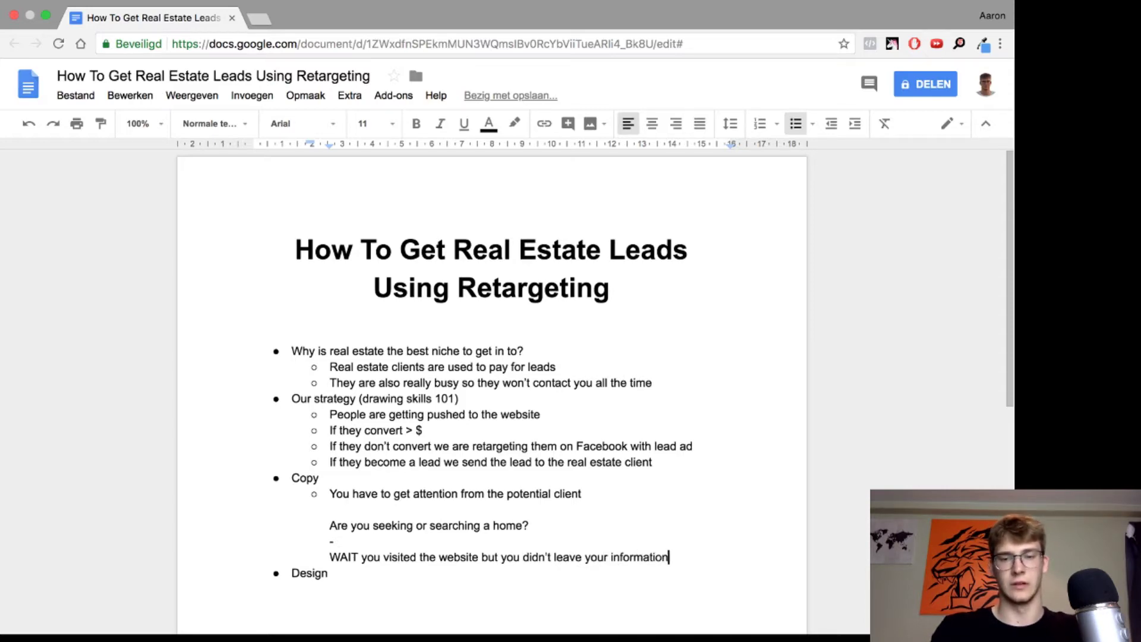
{"action": "key", "text": "Return"}
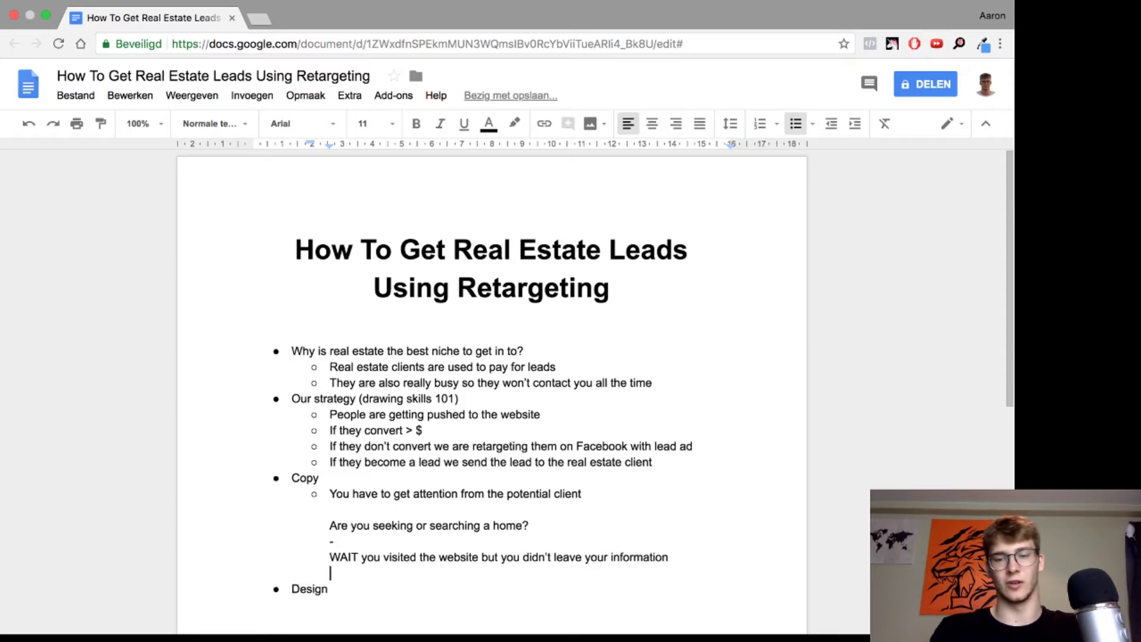
Consult the ad text in Ads Manager, and add the line "We can help you if you…" to the document's Copy section.
{"action": "key", "text": "ctrl+Right"}
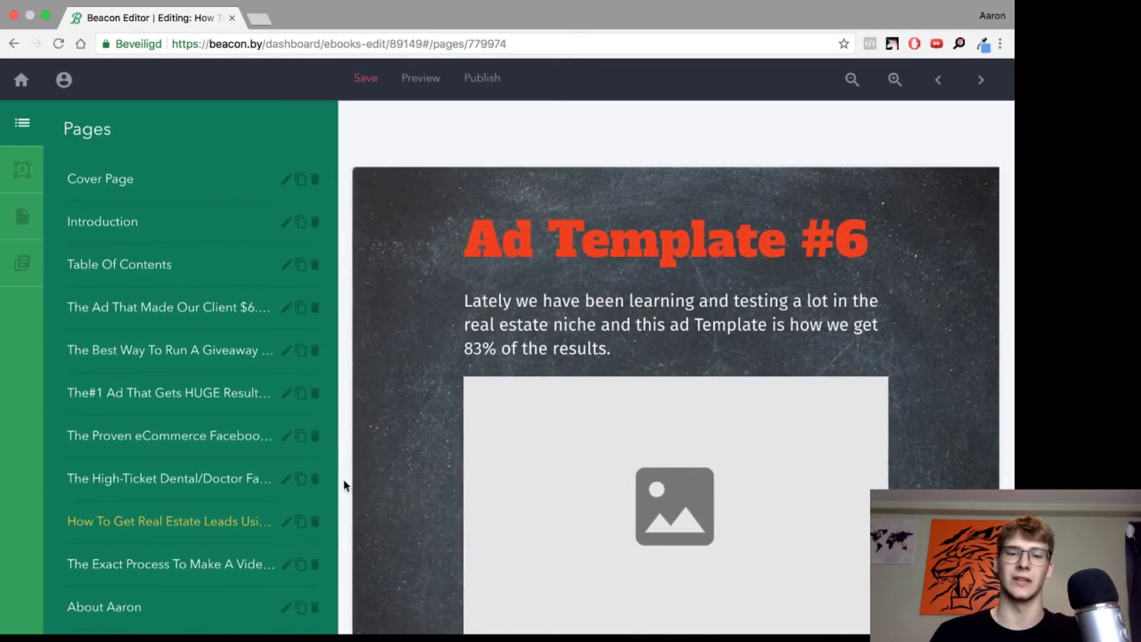
{"action": "key", "text": "ctrl+Right"}
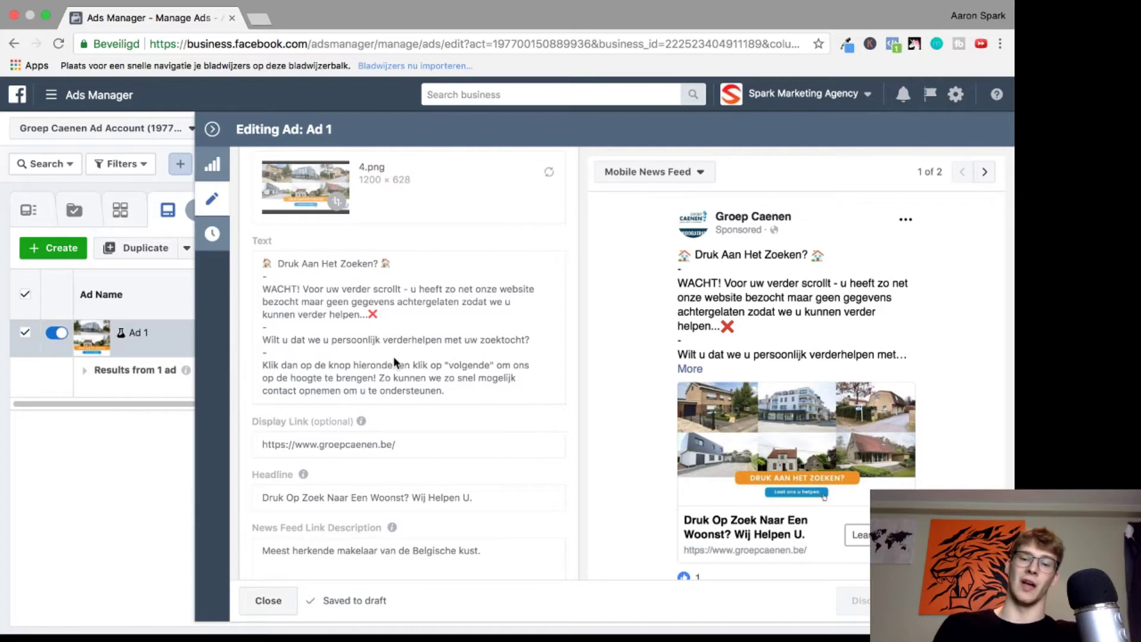
{"action": "key", "text": "ctrl+Left"}
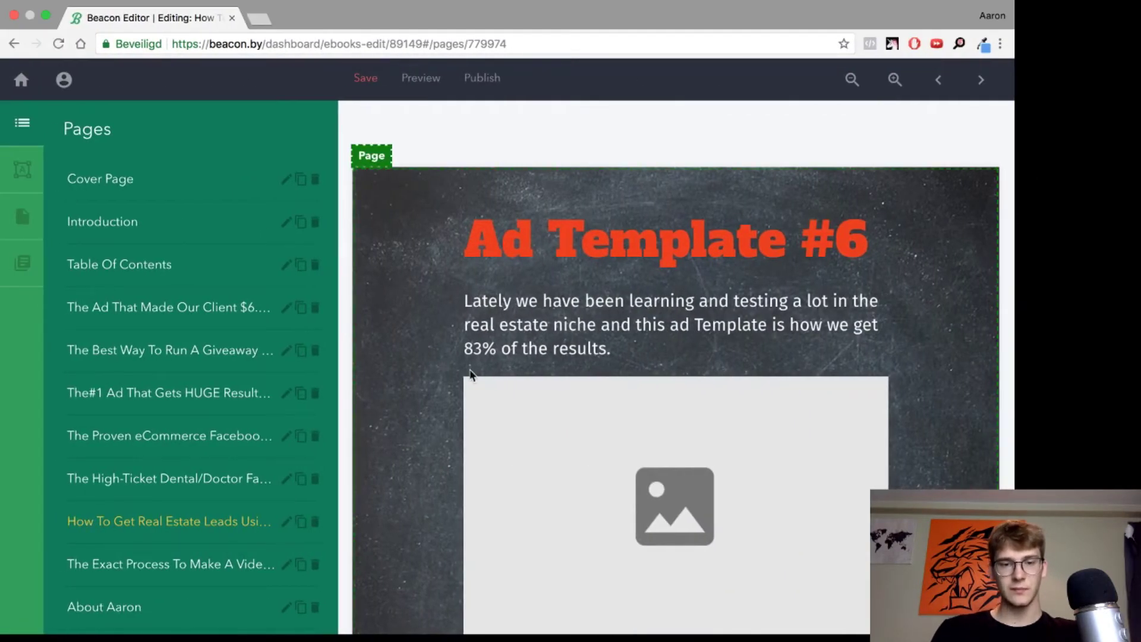
{"action": "key", "text": "ctrl+Left"}
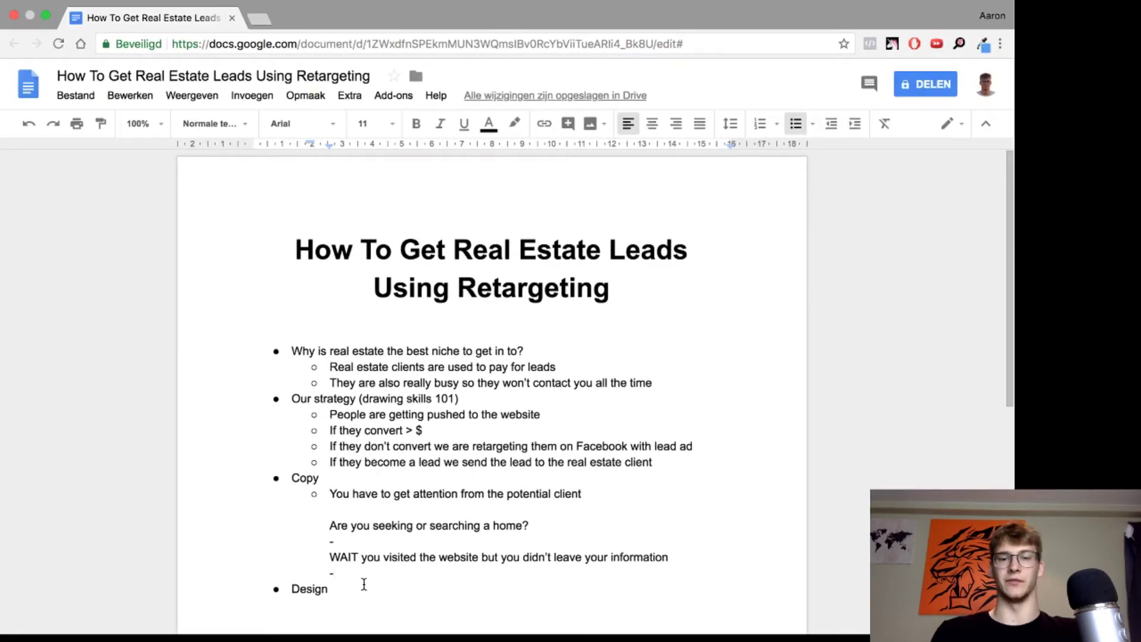
{"action": "key", "text": "Return"}
{"action": "type", "text": "We"}
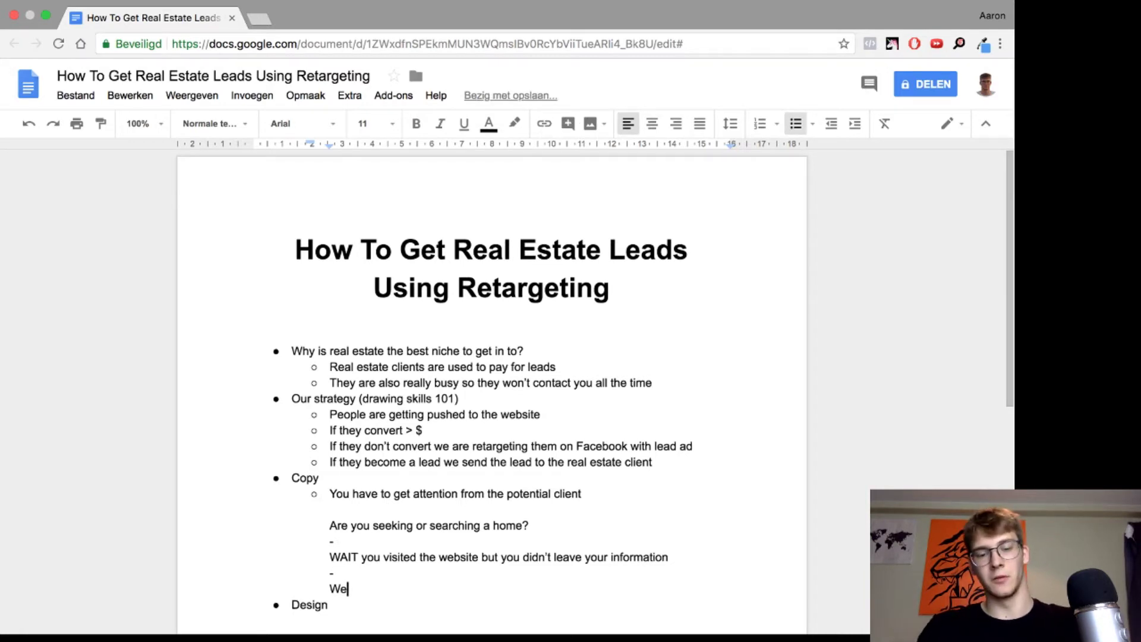
{"action": "type", "text": " can help you i"}
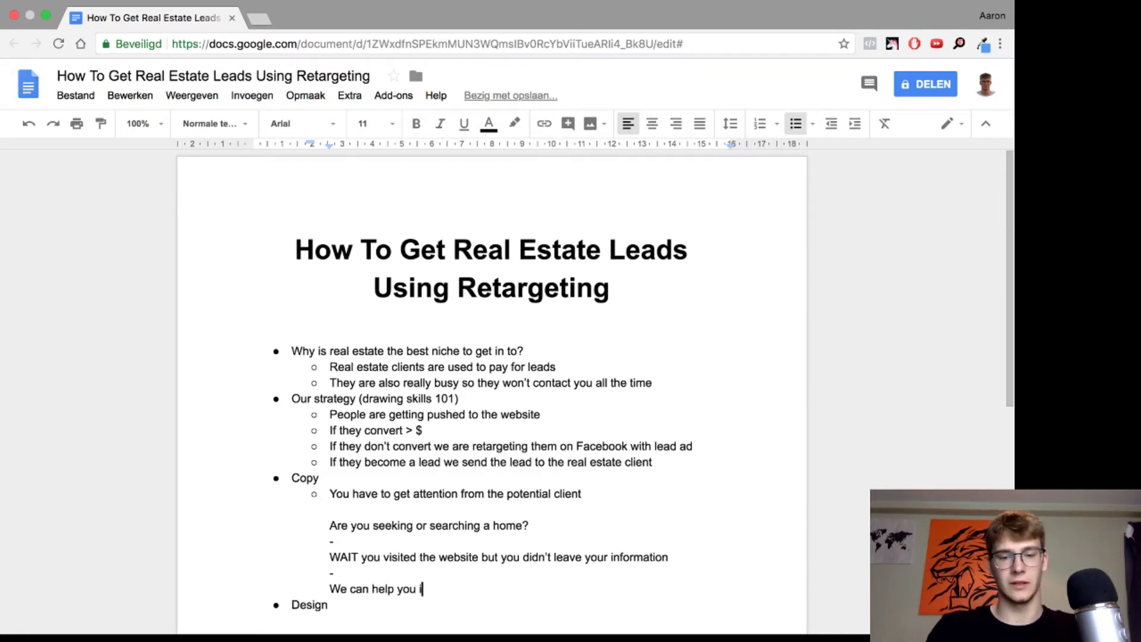
{"action": "type", "text": "f you..."}
{"action": "scroll", "coordinate": [492, 392], "scroll_direction": "down", "scroll_amount": 2}
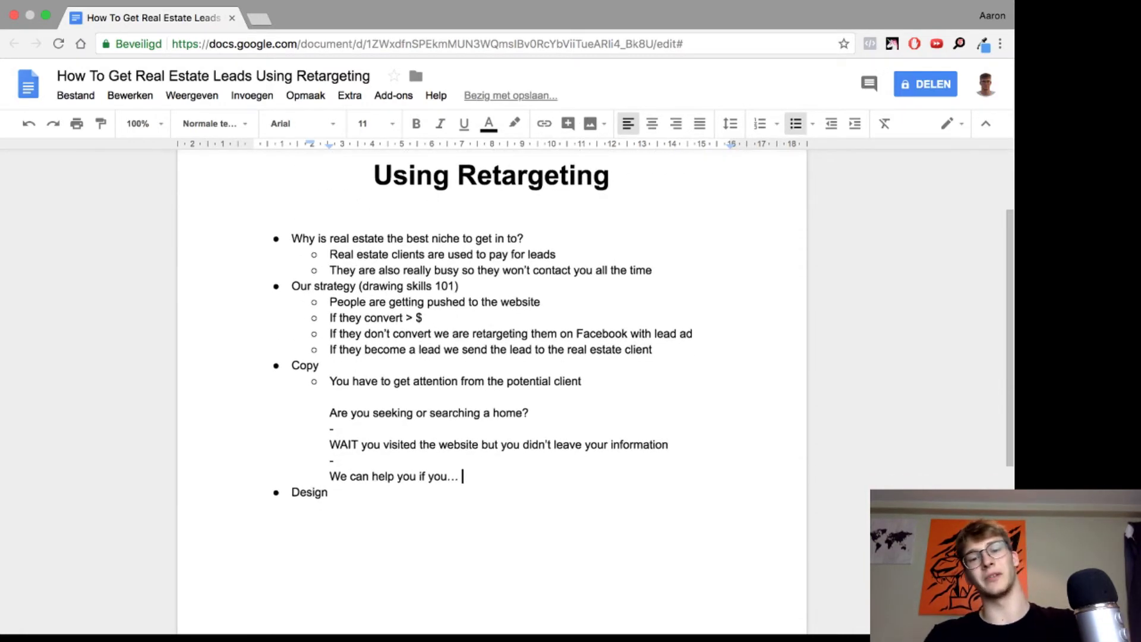
Switch to Ads Manager and review Ad 1's text, display link, headline, link description and call to action.
{"action": "key", "text": "ctrl+Right"}
{"action": "key", "text": "ctrl+Right"}
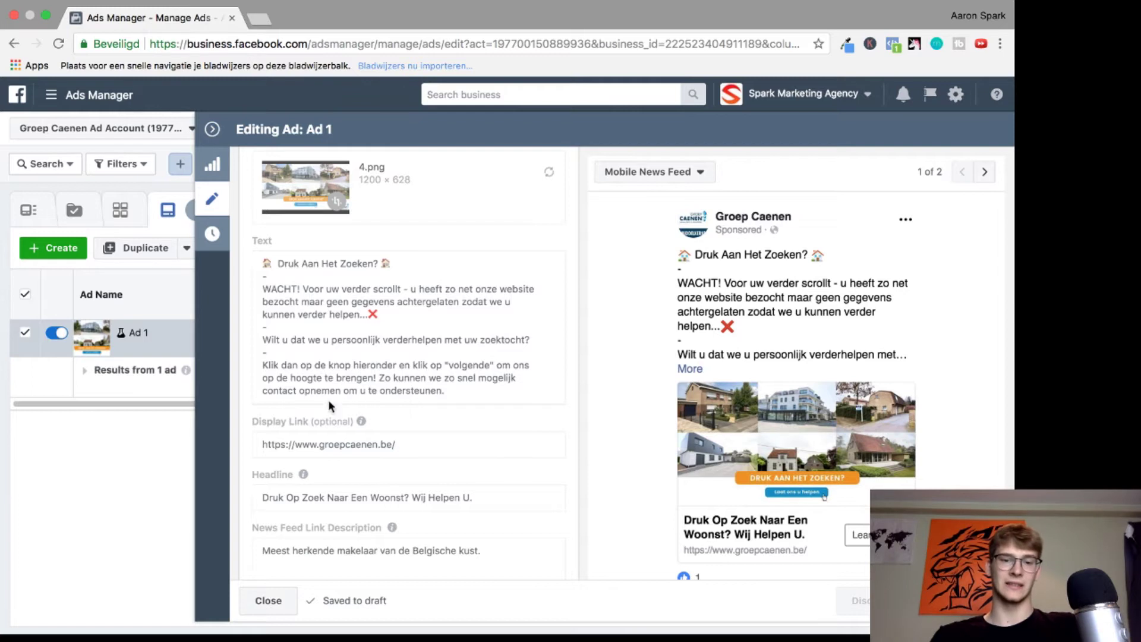
{"action": "scroll", "coordinate": [319, 440], "scroll_direction": "down", "scroll_amount": 2}
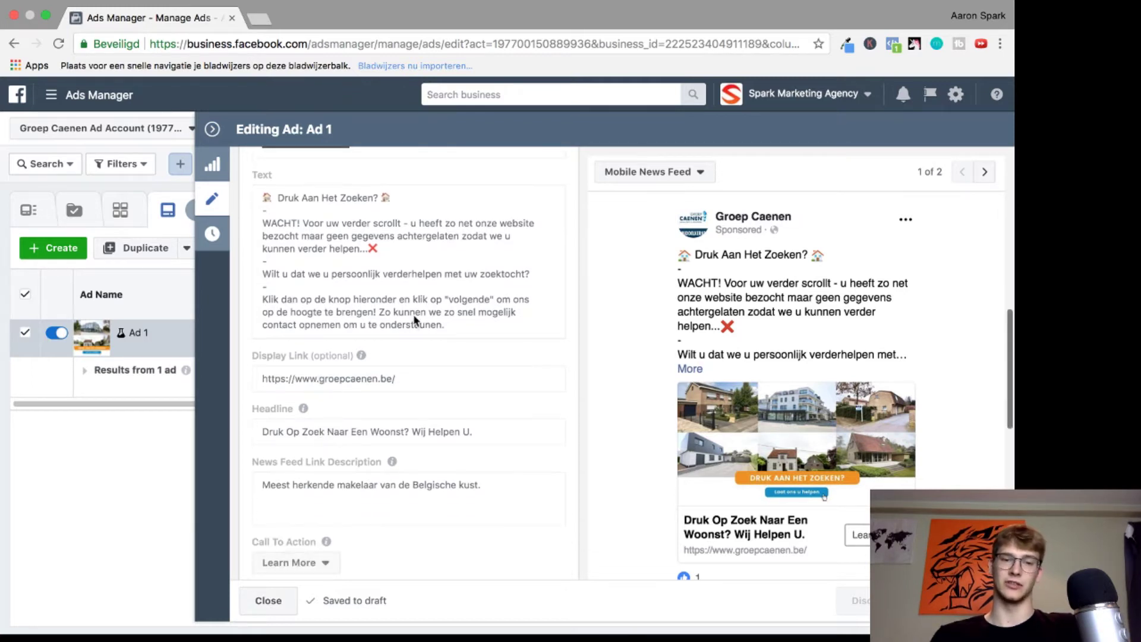
{"action": "scroll", "coordinate": [354, 435], "scroll_direction": "down", "scroll_amount": 2}
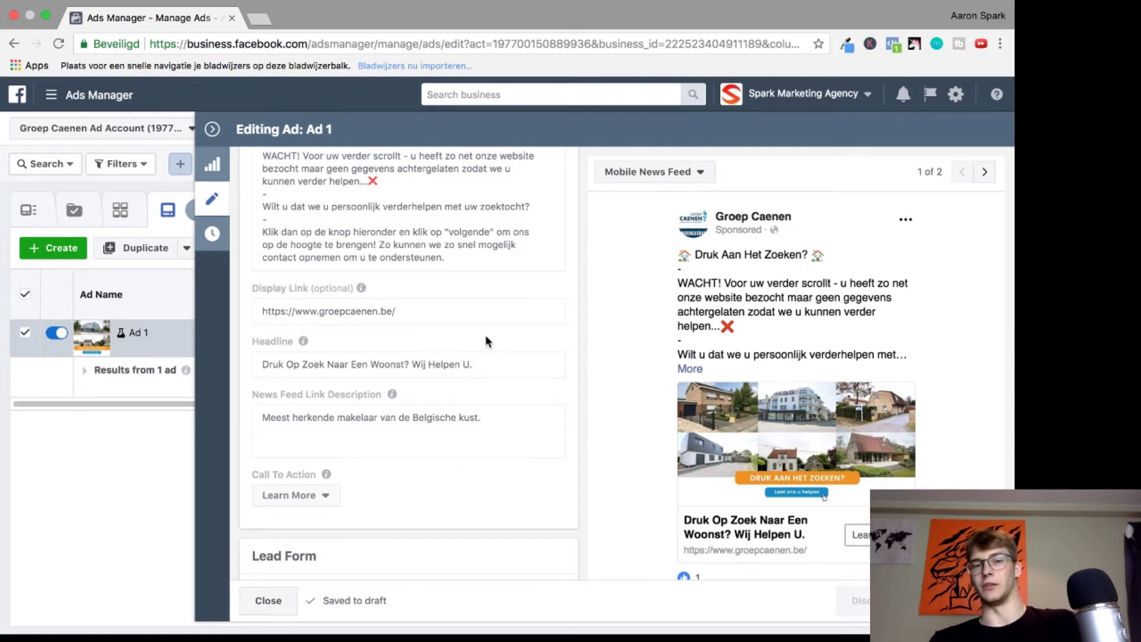
{"action": "scroll", "coordinate": [486, 336], "scroll_direction": "down", "scroll_amount": 2}
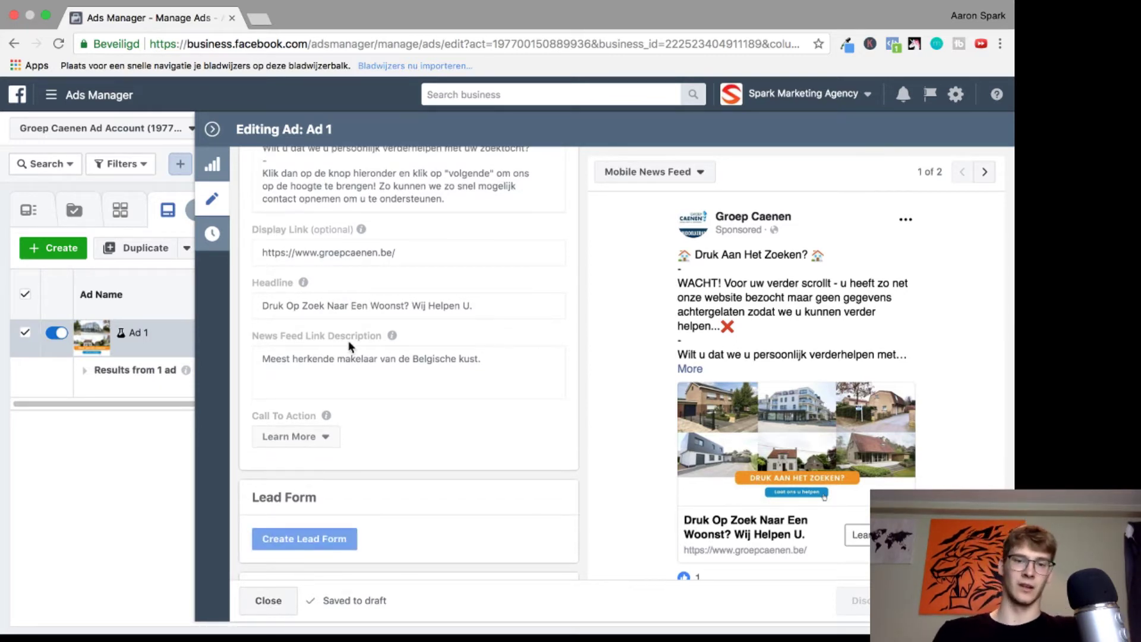
{"action": "scroll", "coordinate": [768, 452], "scroll_direction": "down", "scroll_amount": 1}
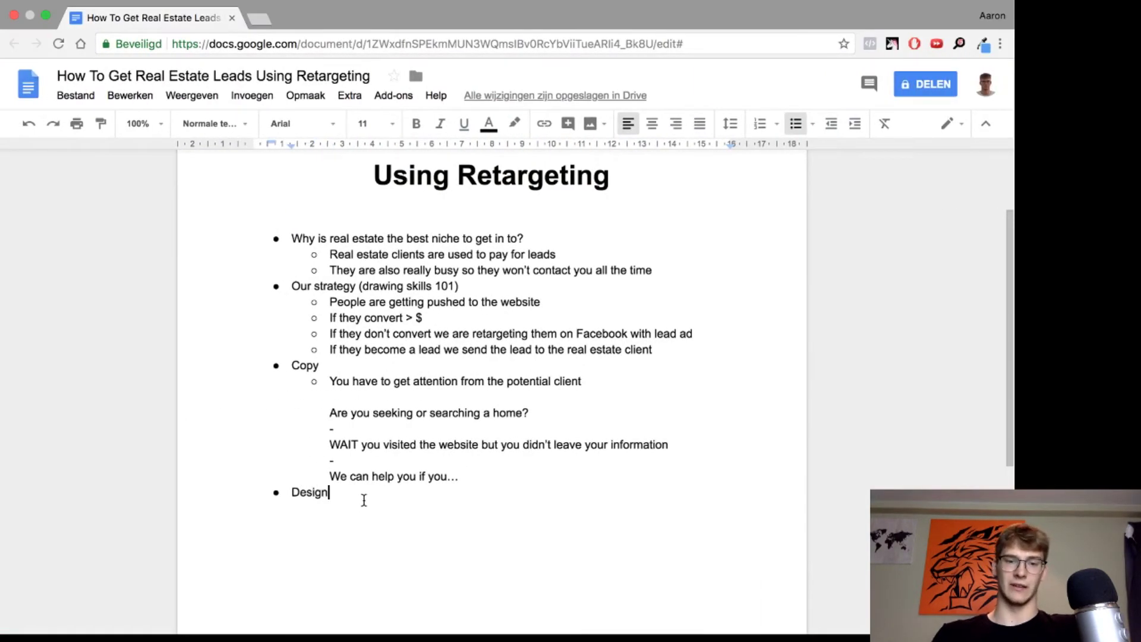
In the Google Docs outline, add the sub-bullet "6 of the most beautiful homes of the website" under Design.
{"action": "left_click", "coordinate": [361, 498]}
{"action": "key", "text": "Return"}
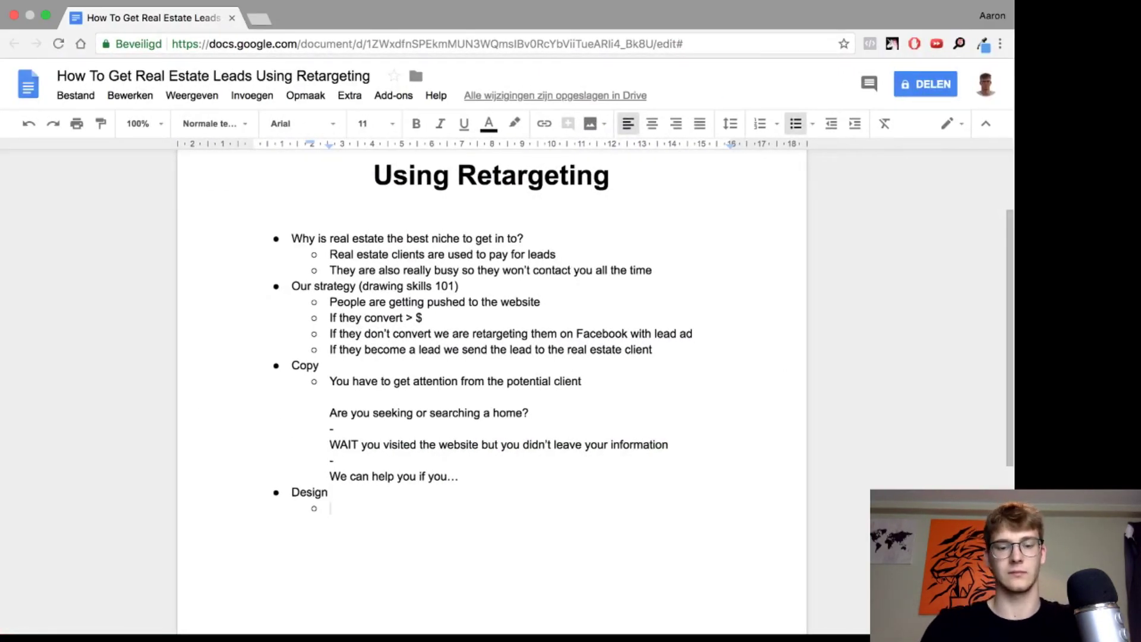
{"action": "type", "text": "6 of the m"}
{"action": "key", "text": "BackSpace"}
{"action": "type", "text": "most beautfi"}
{"action": "type", "text": " homes"}
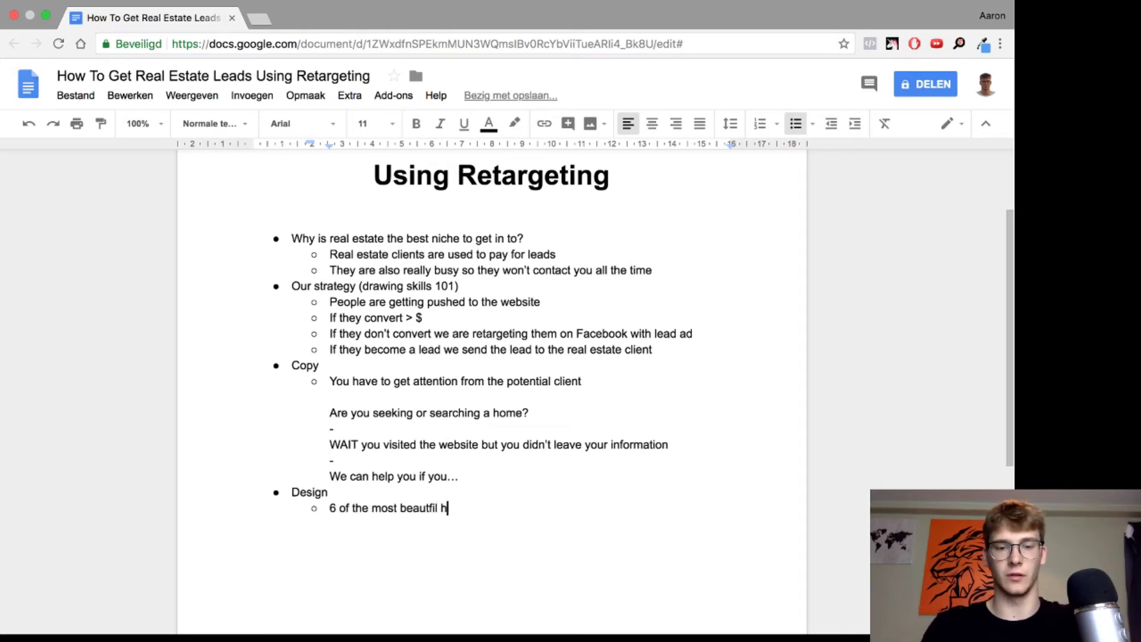
{"action": "key", "text": "BackSpace"}
{"action": "key", "text": "BackSpace"}
{"action": "key", "text": "BackSpace"}
{"action": "key", "text": "BackSpace"}
{"action": "key", "text": "BackSpace"}
{"action": "key", "text": "BackSpace"}
{"action": "key", "text": "BackSpace"}
{"action": "type", "text": "ul homes of the websu"}
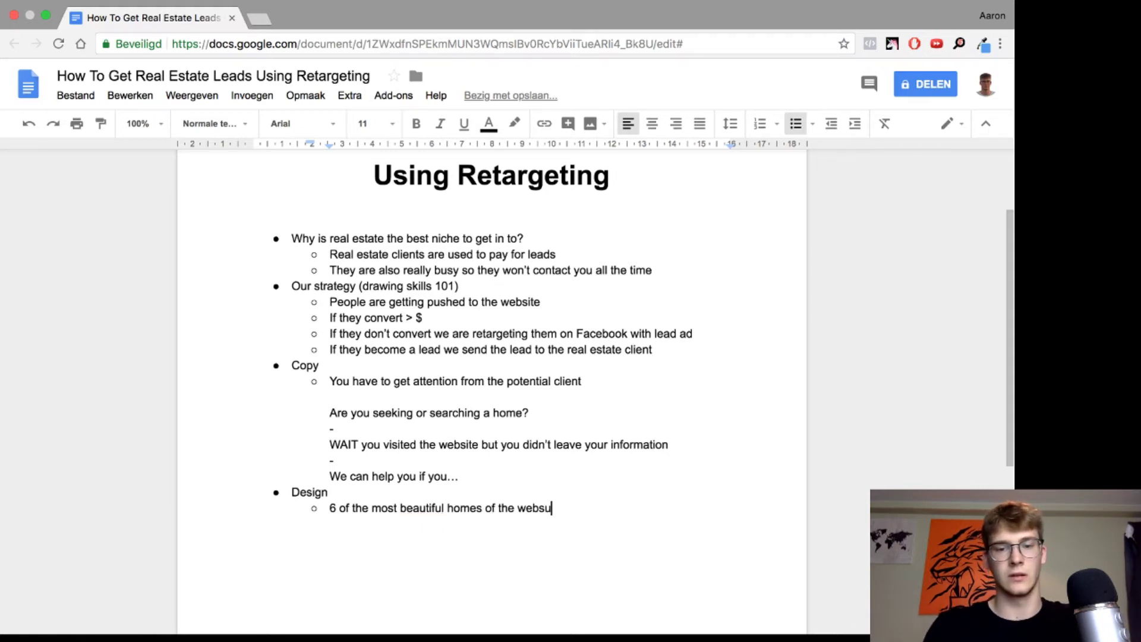
{"action": "key", "text": "BackSpace"}
{"action": "type", "text": "ite"}
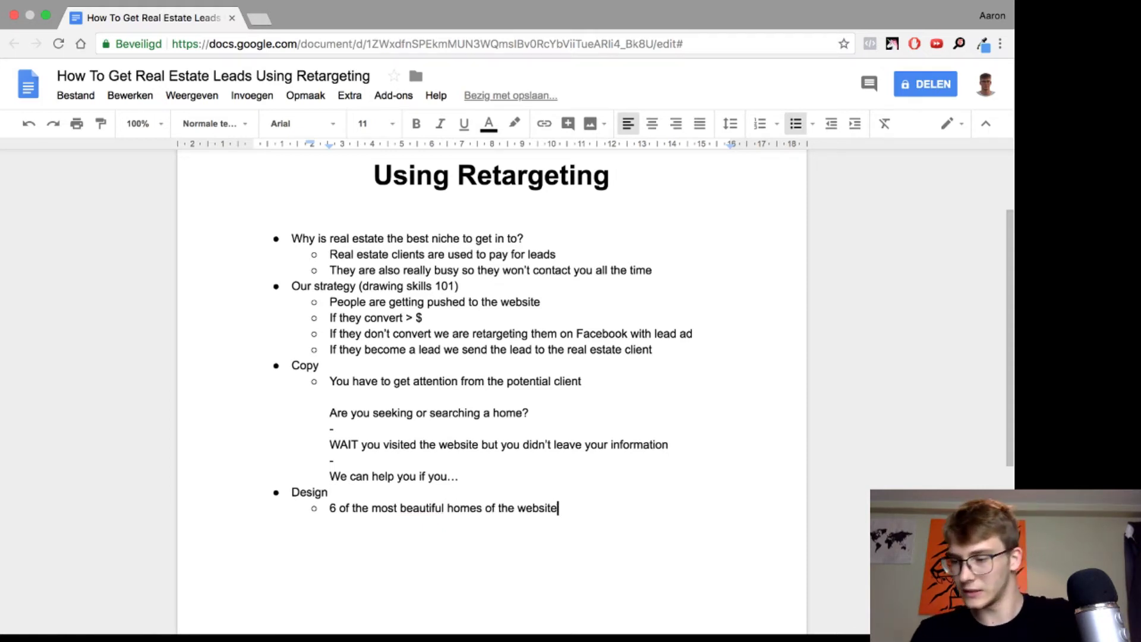
Check the ad's image preview in Ads Manager, and add the Design sub-bullets "Searching for a home?" in quotation marks and "Let us help".
{"action": "key", "text": "Return"}
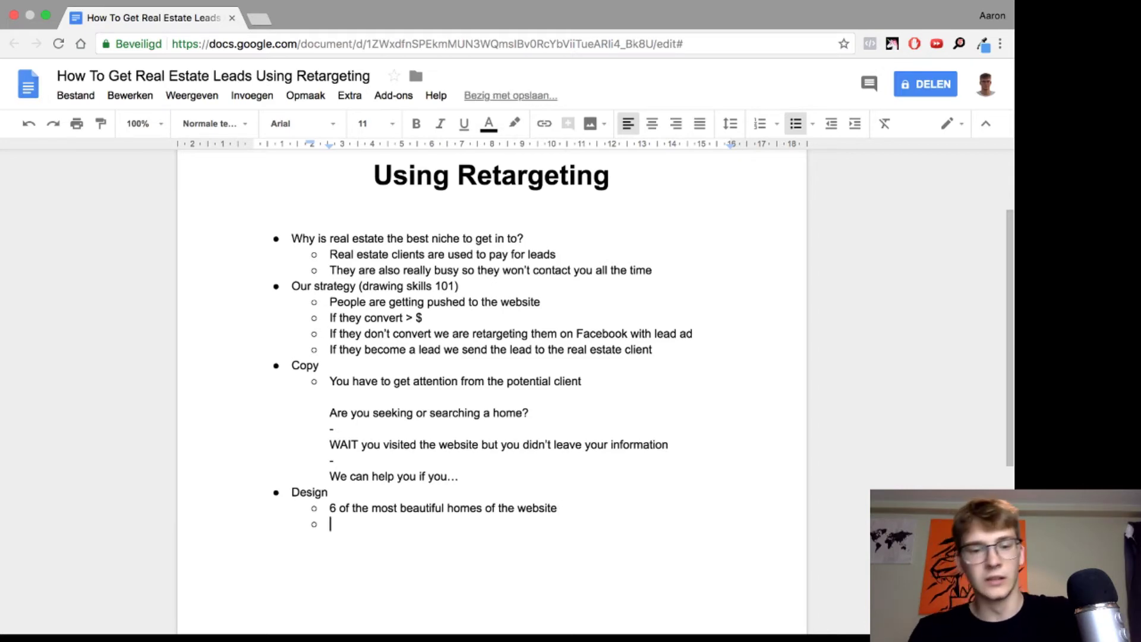
{"action": "key", "text": "ctrl+Right"}
{"action": "key", "text": "ctrl+Right"}
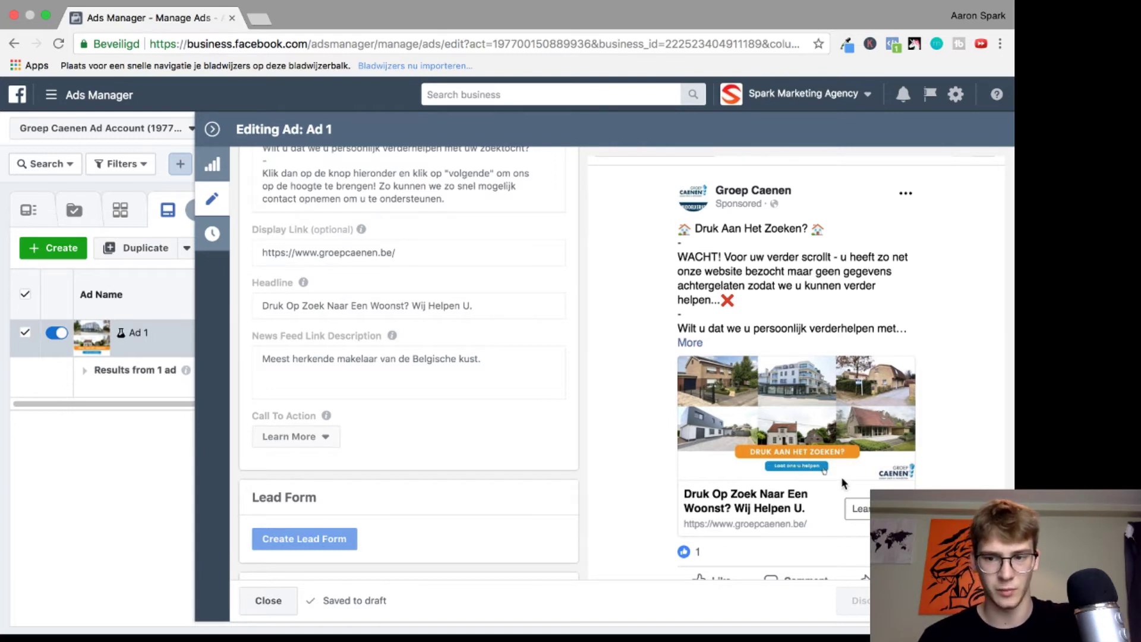
{"action": "key", "text": "ctrl+Left"}
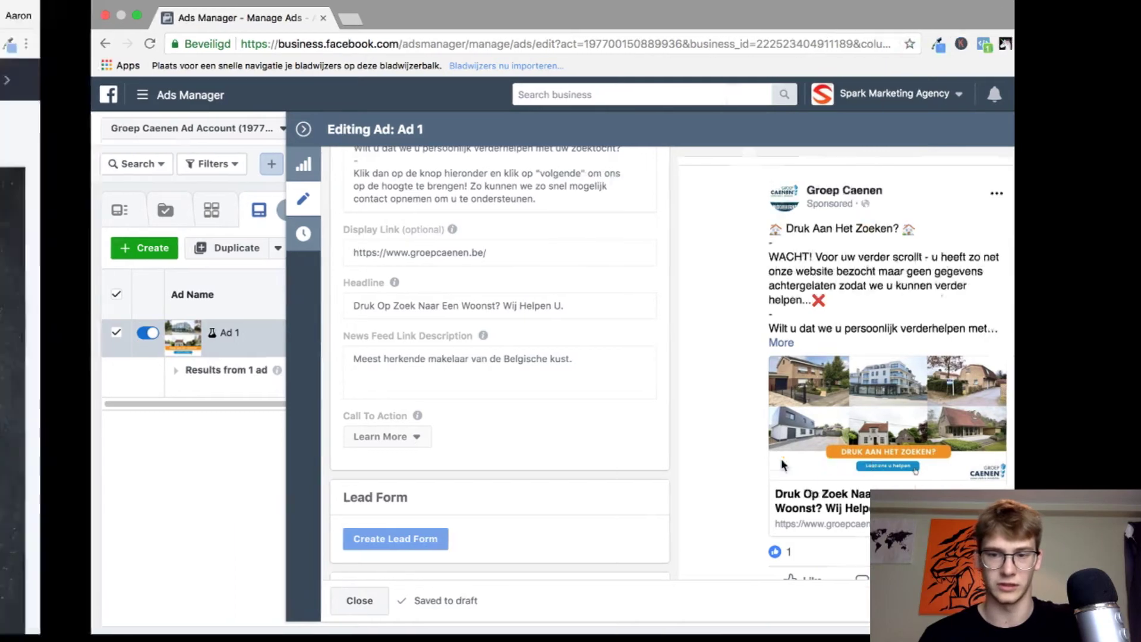
{"action": "key", "text": "ctrl+Left"}
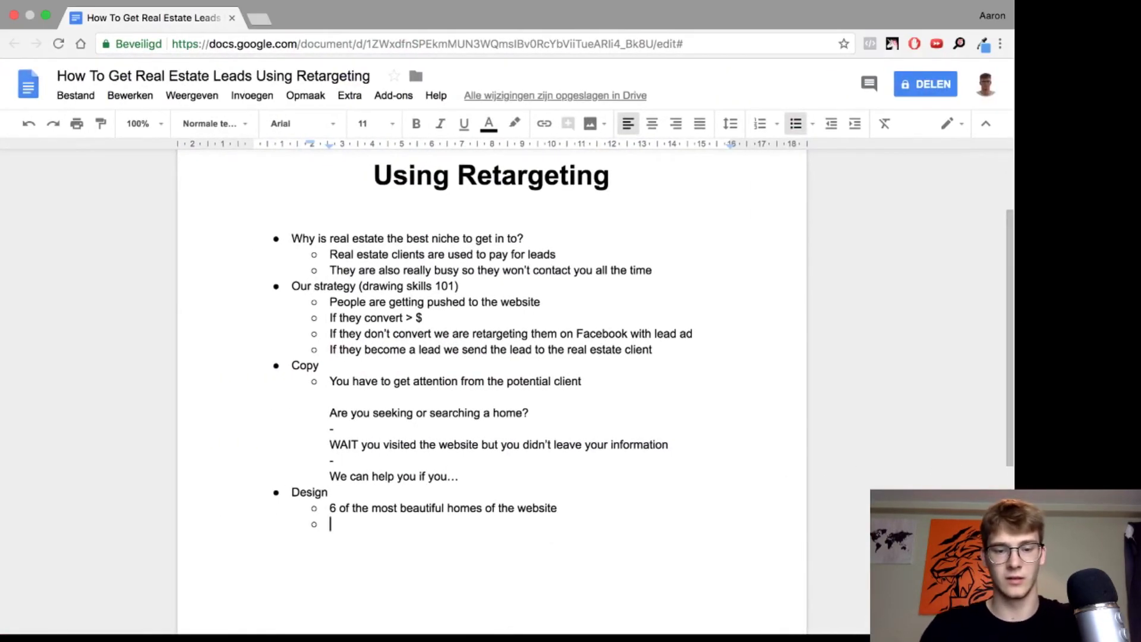
{"action": "type", "text": "\"Searching for a home?\""}
{"action": "key", "text": "Return"}
{"action": "type", "text": "Let us help"}
Add the Design sub-bullet "It's really important to use the logo of the company", correcting the misspelled word with the suggestion "important".
{"action": "key", "text": "Return"}
{"action": "type", "text": "I"}
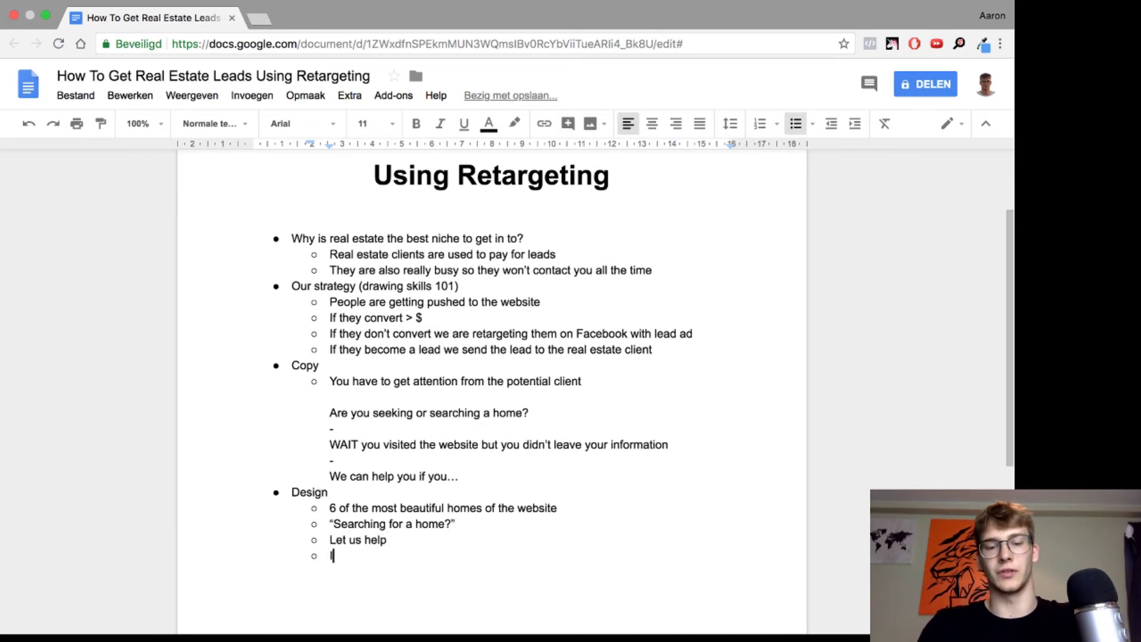
{"action": "type", "text": "t's really impr"}
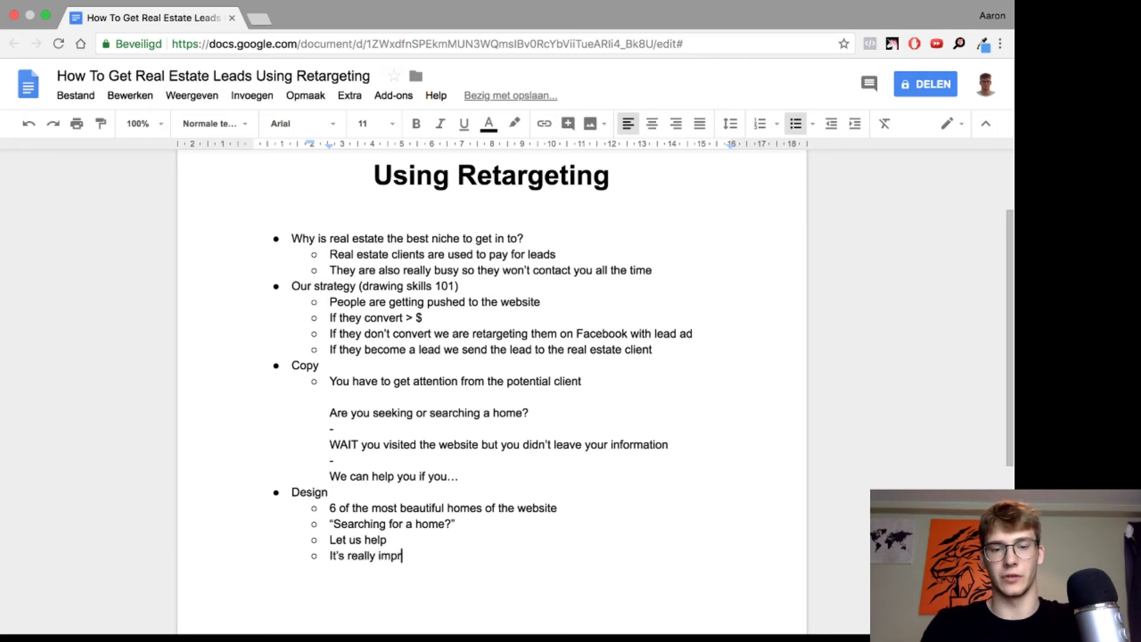
{"action": "type", "text": "tant to use the "}
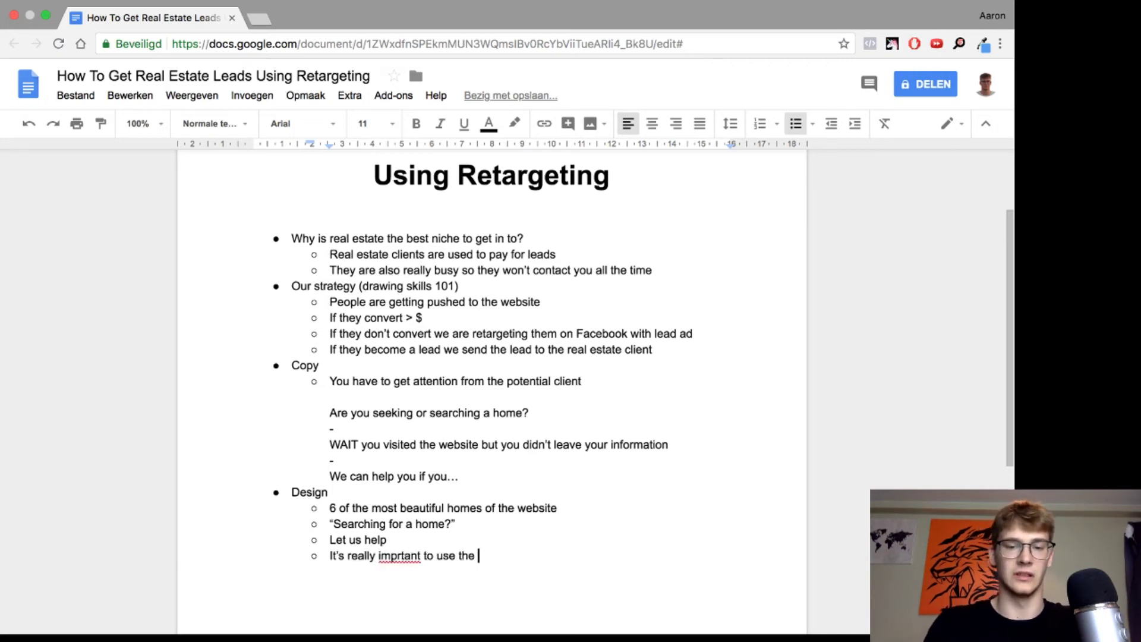
{"action": "type", "text": "logo of the compan"}
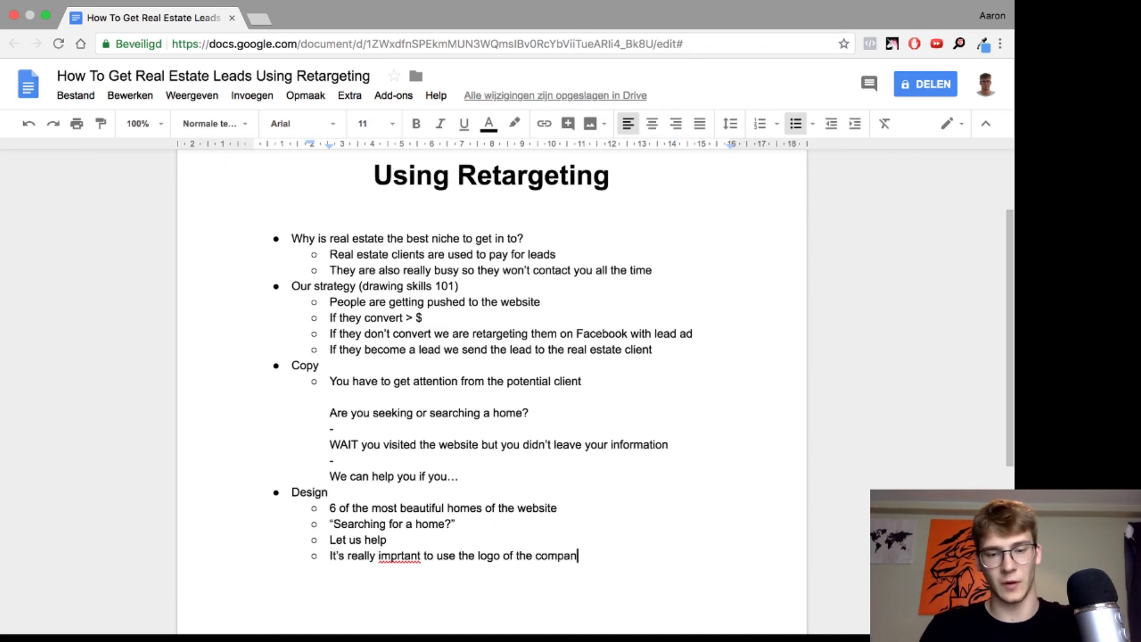
{"action": "type", "text": "y"}
{"action": "right_click", "coordinate": [389, 558]}
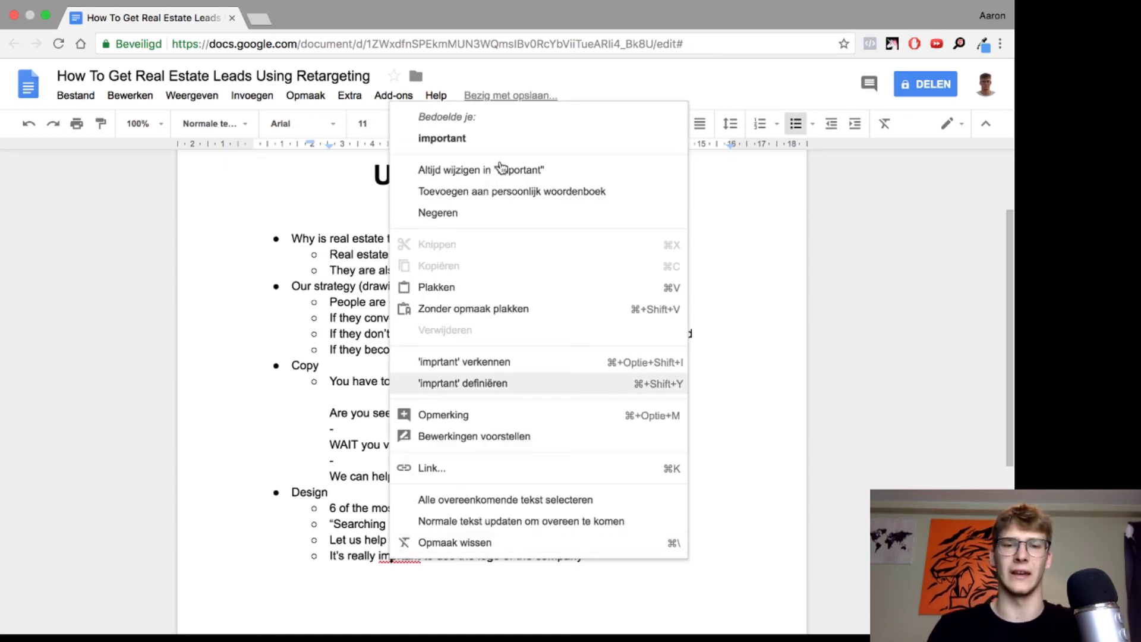
{"action": "left_click", "coordinate": [453, 141]}
{"action": "left_click", "coordinate": [615, 556]}
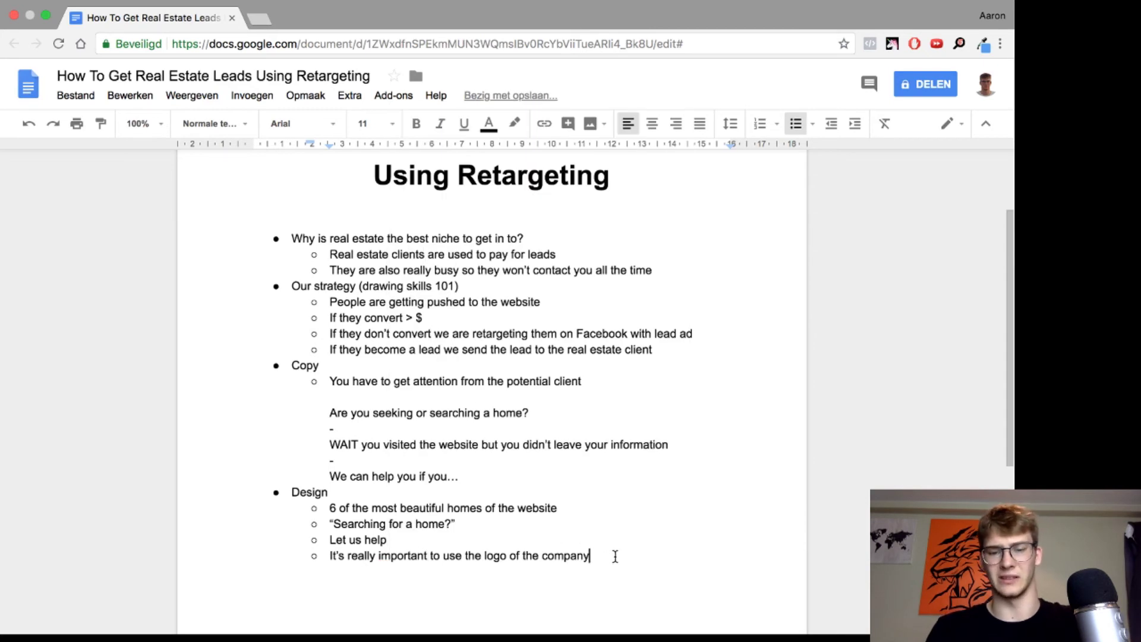